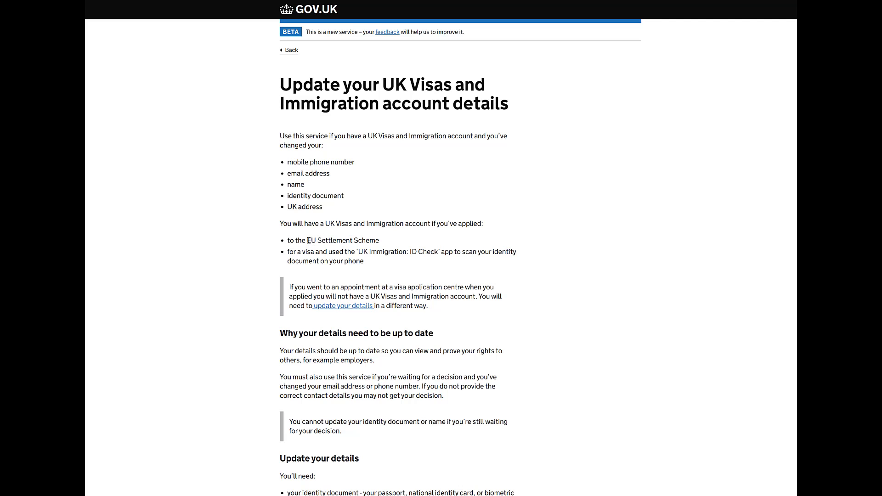
Step: Start the UK Visas and Immigration account update service and choose Passport as the identity document used in the application
{"action": "left_click_drag", "start_coordinate": [308, 239], "coordinate": [381, 241]}
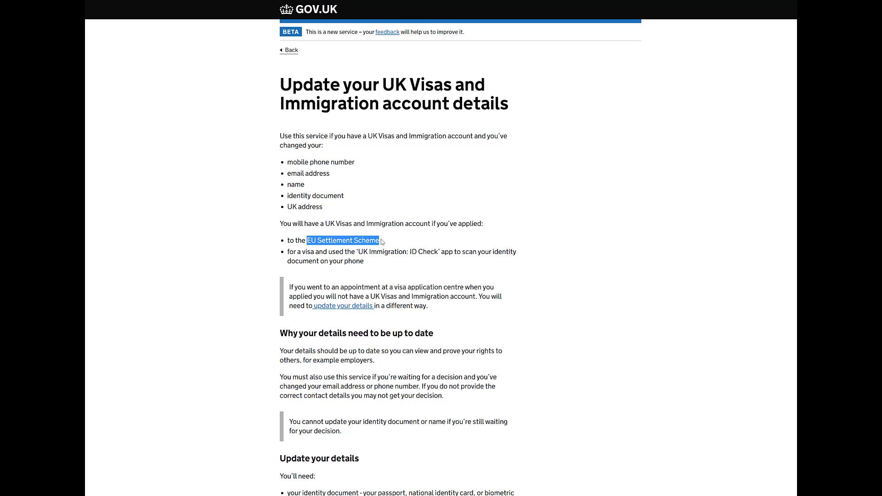
{"action": "left_click", "coordinate": [383, 242]}
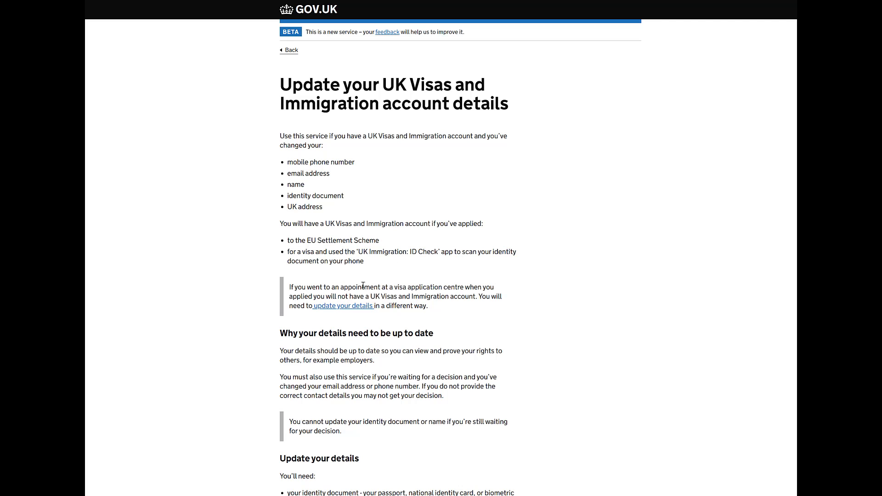
{"action": "scroll", "coordinate": [423, 283], "scroll_direction": "down", "scroll_amount": 4}
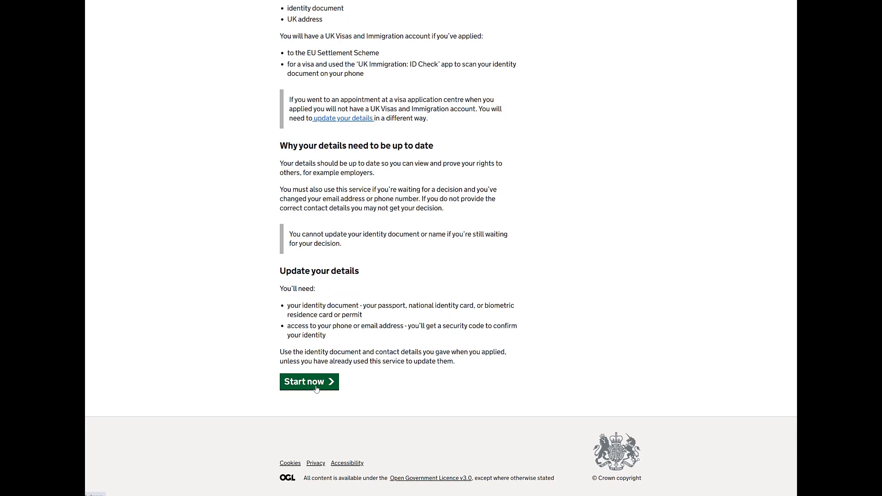
{"action": "left_click", "coordinate": [316, 388]}
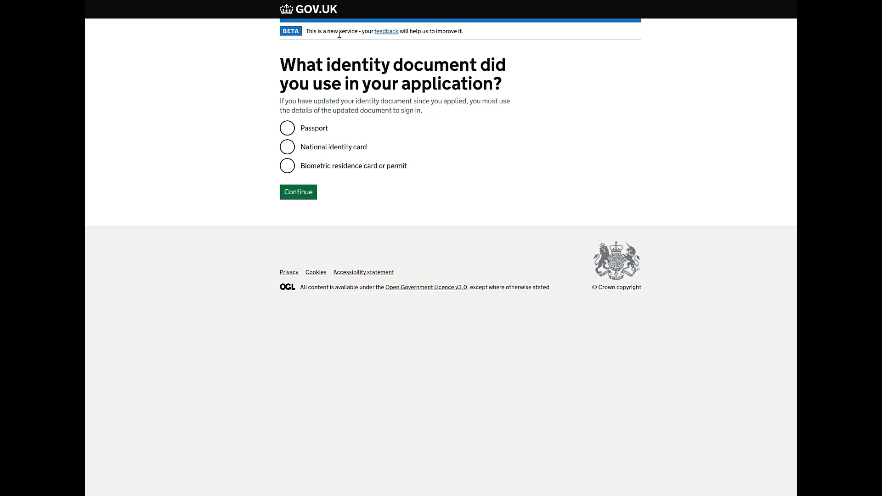
{"action": "left_click", "coordinate": [288, 131]}
{"action": "left_click", "coordinate": [303, 200]}
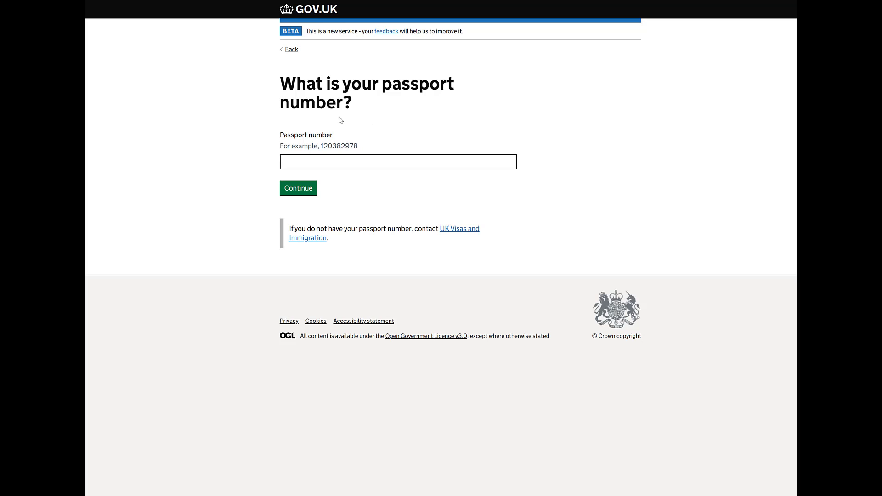
Step: Submit the passport number and the date of birth to sign in
{"action": "left_click", "coordinate": [319, 164]}
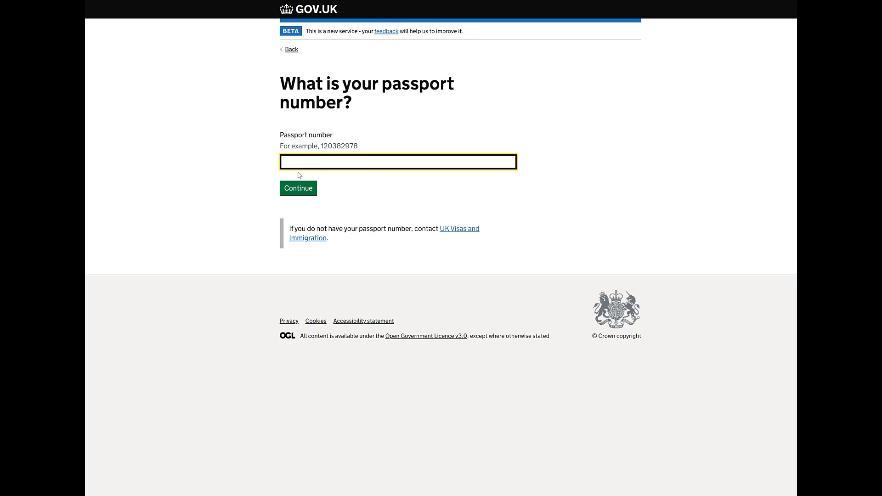
{"action": "left_click", "coordinate": [300, 189]}
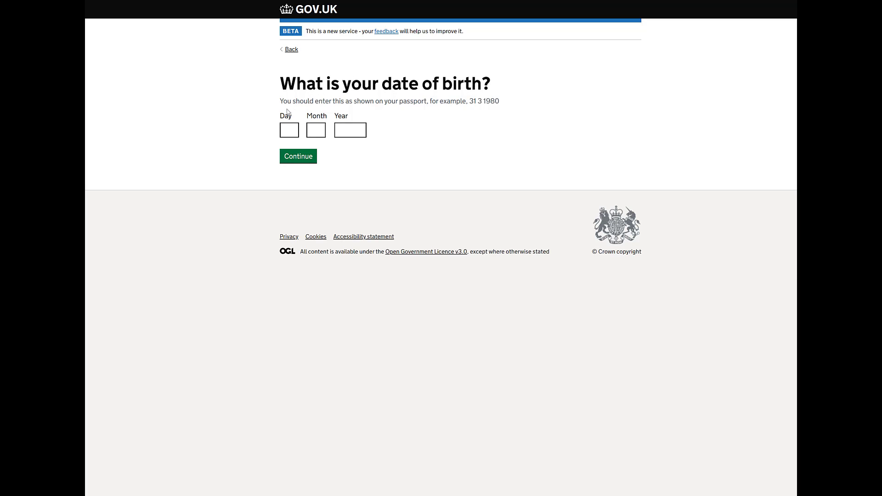
{"action": "left_click_drag", "start_coordinate": [280, 115], "coordinate": [351, 120]}
{"action": "left_click", "coordinate": [297, 120]}
{"action": "left_click", "coordinate": [383, 176]}
{"action": "left_click", "coordinate": [304, 157]}
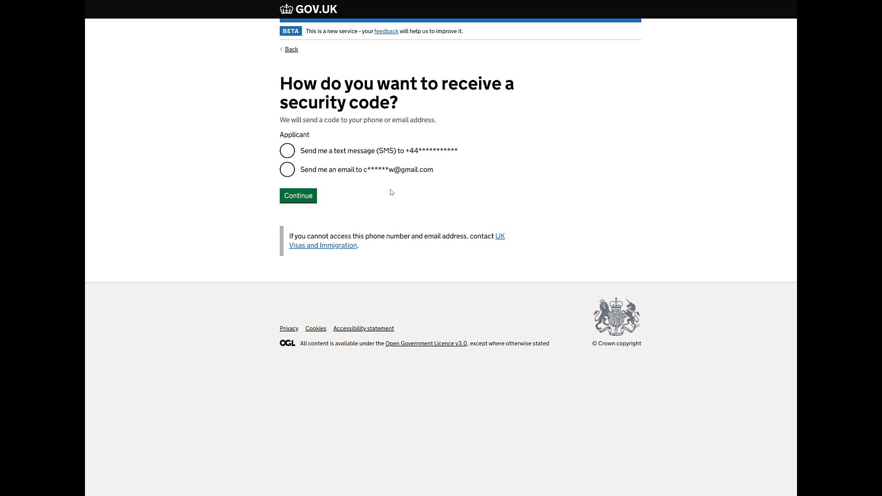
Step: Request the security code by text message (SMS) and choose Contact details as the information to update
{"action": "left_click", "coordinate": [290, 151]}
{"action": "left_click", "coordinate": [299, 199]}
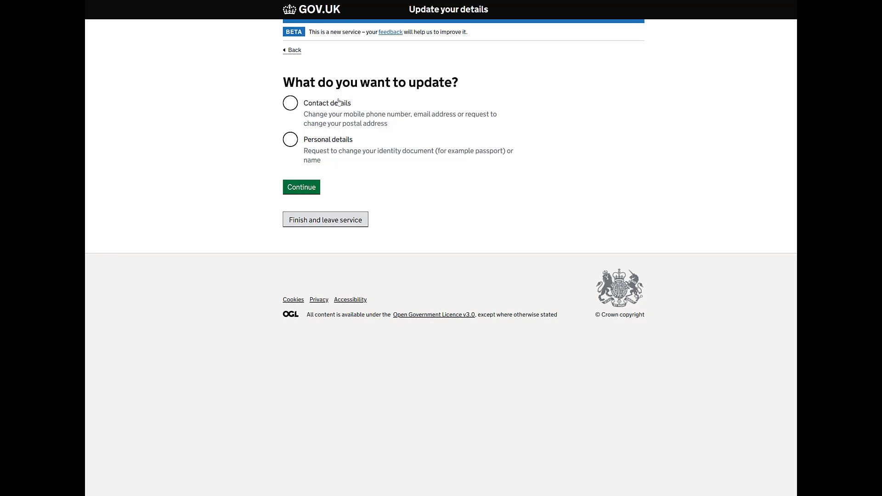
{"action": "left_click", "coordinate": [289, 104]}
{"action": "left_click", "coordinate": [306, 192]}
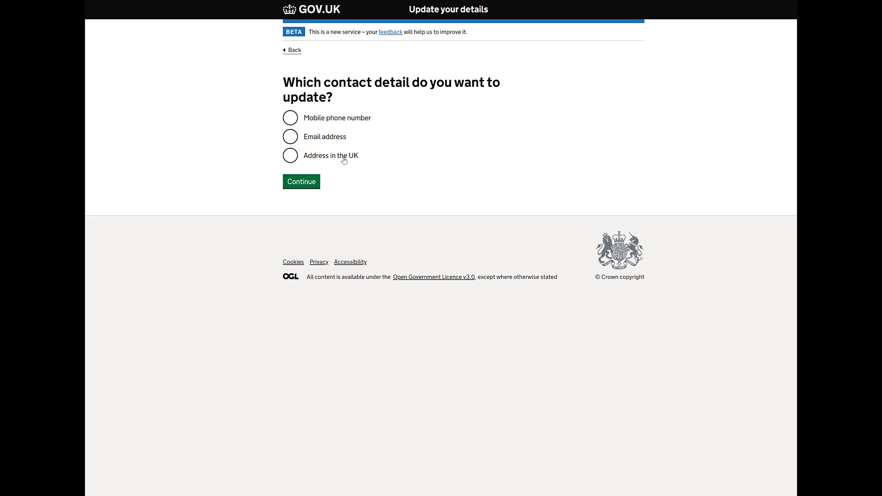
Step: View the mobile phone number update form with its country code note, and return to the contact detail choices
{"action": "left_click", "coordinate": [292, 117]}
{"action": "left_click", "coordinate": [299, 184]}
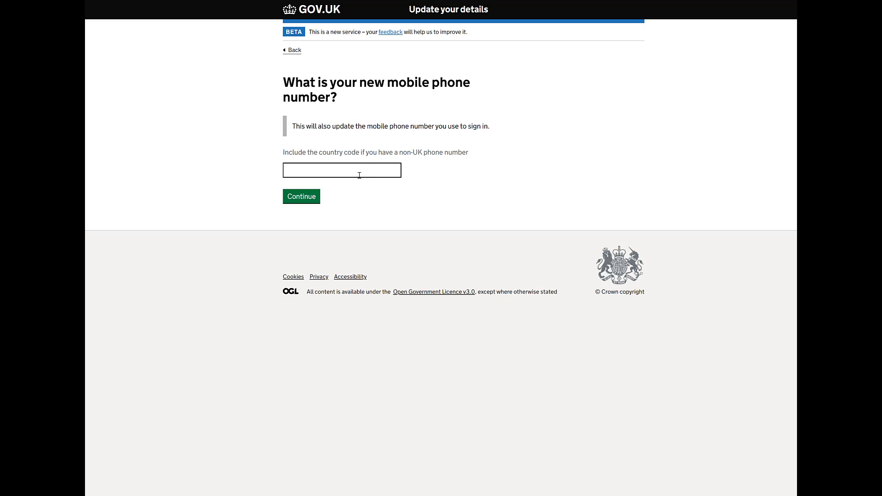
{"action": "left_click_drag", "start_coordinate": [373, 153], "coordinate": [408, 153]}
{"action": "left_click", "coordinate": [351, 151]}
{"action": "left_click", "coordinate": [291, 54]}
Step: View the email address update form and return to the contact detail choices
{"action": "left_click", "coordinate": [291, 138]}
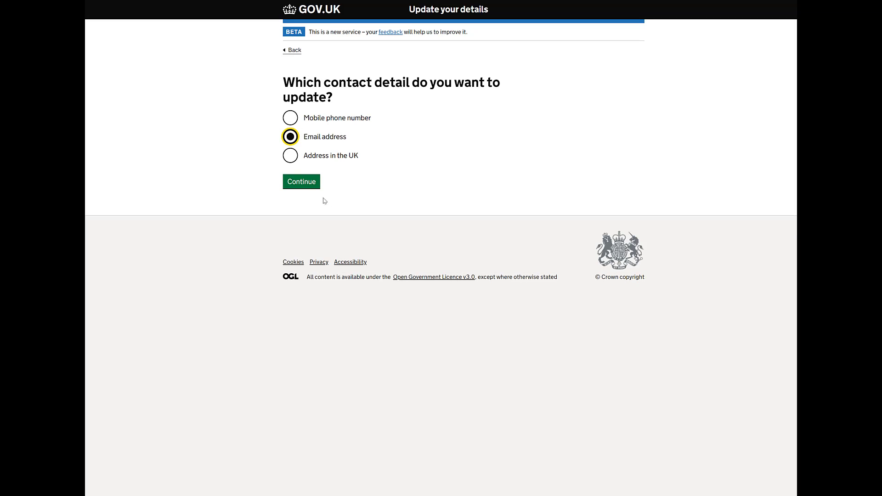
{"action": "left_click", "coordinate": [304, 183]}
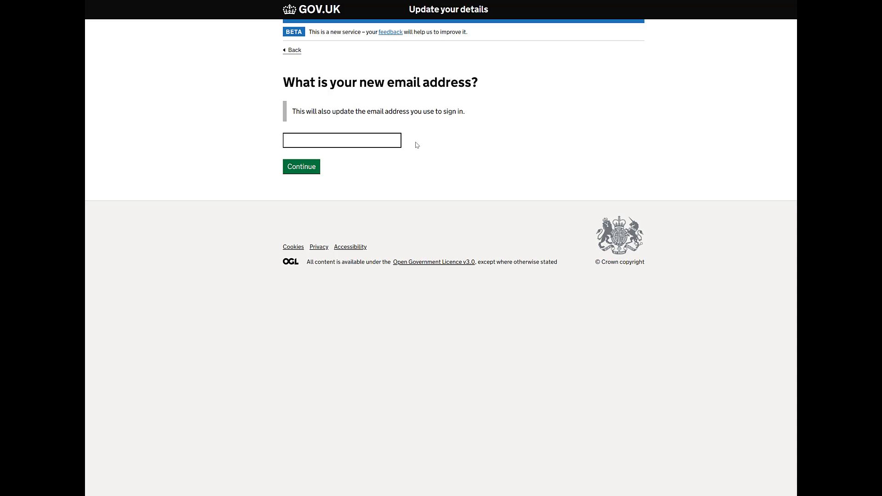
{"action": "left_click", "coordinate": [290, 55]}
Step: Open the Address in the UK update, enter the new postcode and look through the matching addresses without selecting one
{"action": "left_click", "coordinate": [289, 156]}
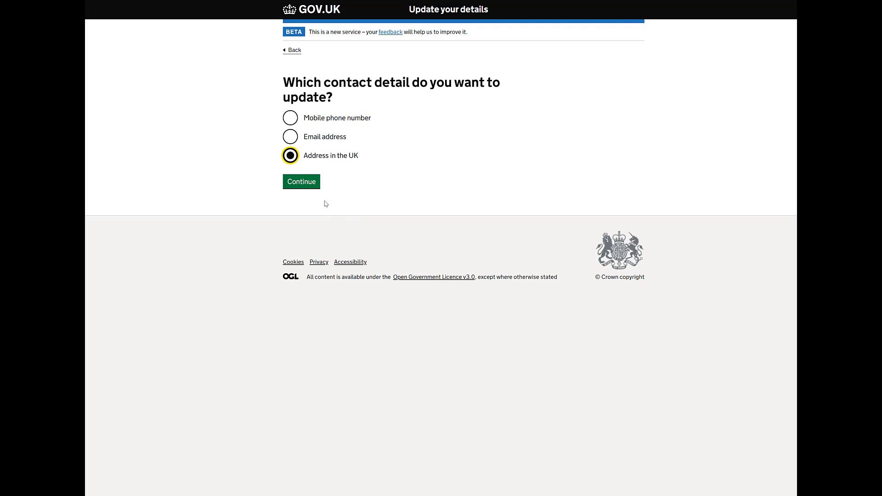
{"action": "left_click", "coordinate": [309, 184]}
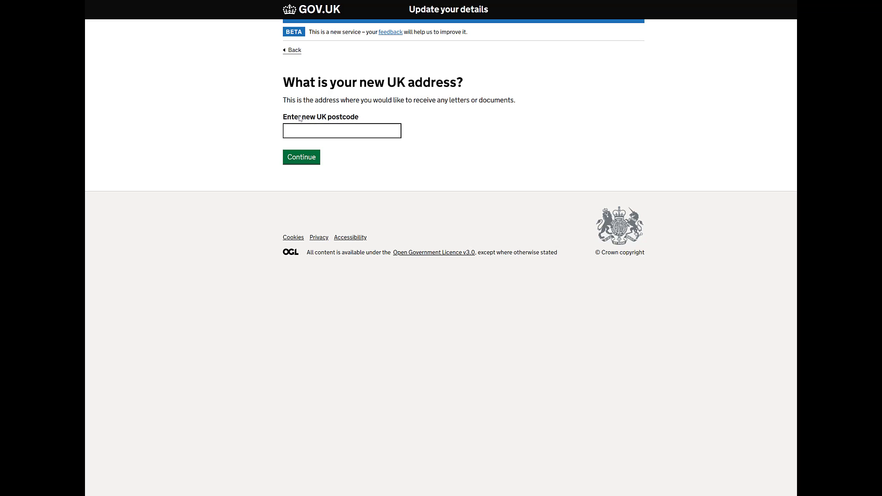
{"action": "left_click", "coordinate": [348, 131]}
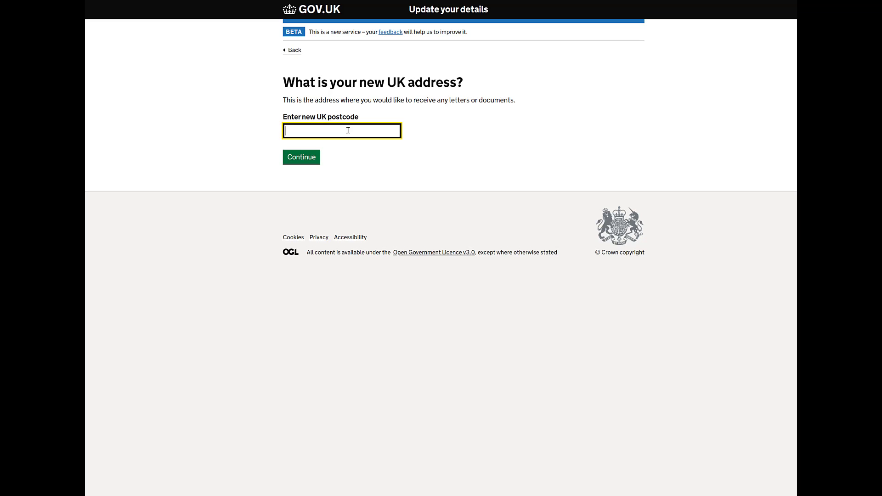
{"action": "type", "text": "MQ"}
{"action": "type", "text": "1HP"}
{"action": "key", "text": "Return"}
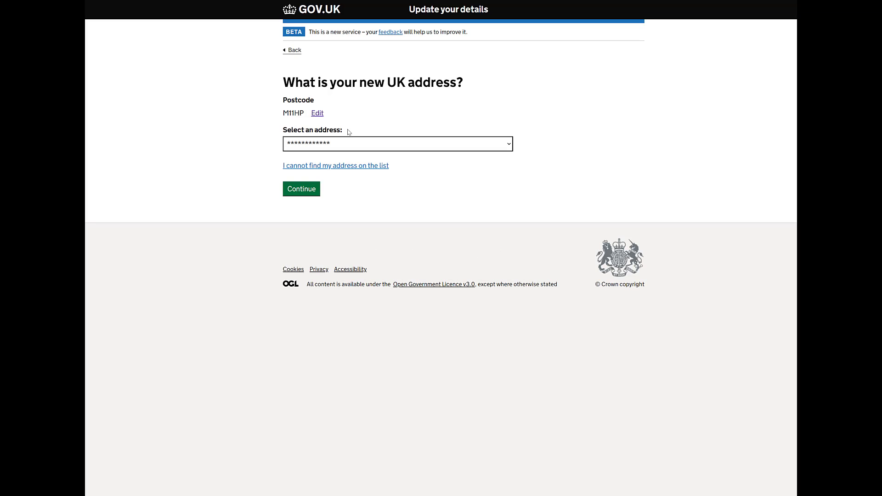
{"action": "left_click", "coordinate": [453, 144]}
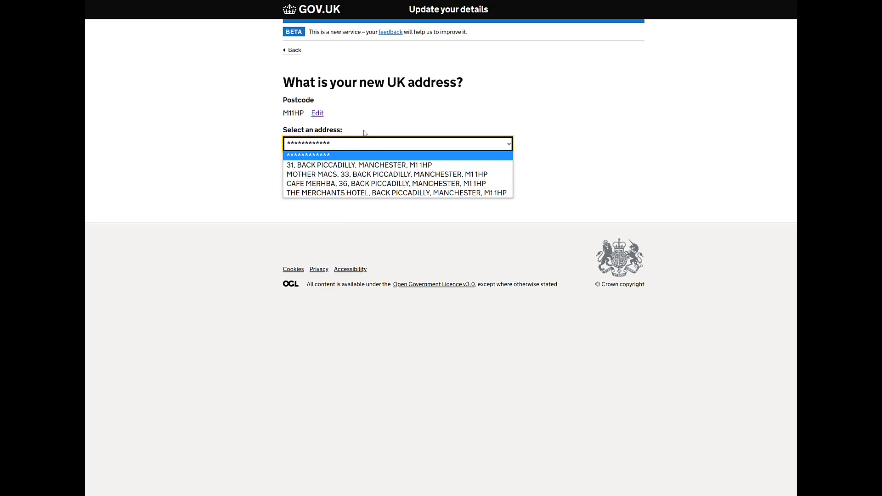
{"action": "left_click", "coordinate": [476, 105]}
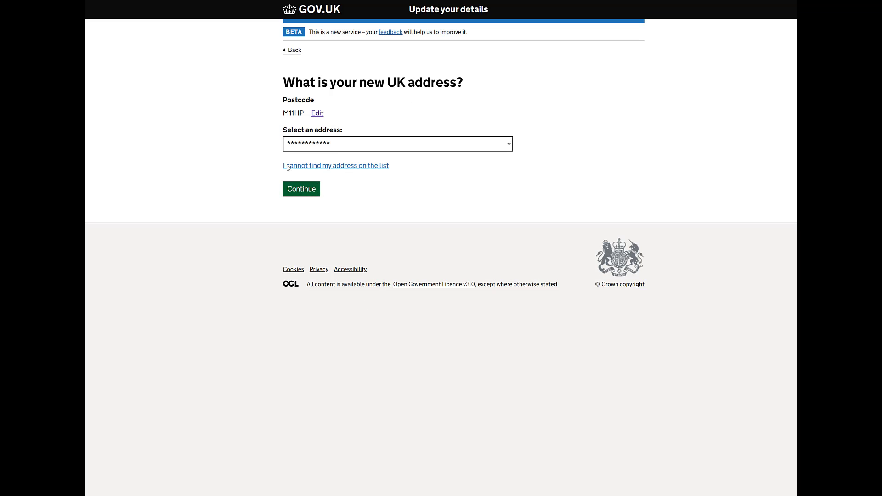
Step: Leave the address update and return to the choice between contact details and personal details
{"action": "left_click", "coordinate": [290, 51]}
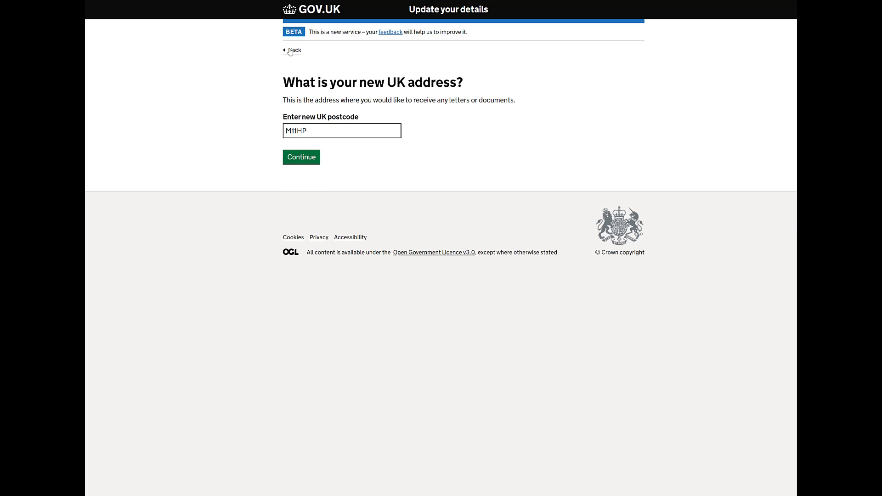
{"action": "left_click", "coordinate": [289, 51]}
{"action": "left_click", "coordinate": [294, 51]}
{"action": "left_click", "coordinate": [295, 50]}
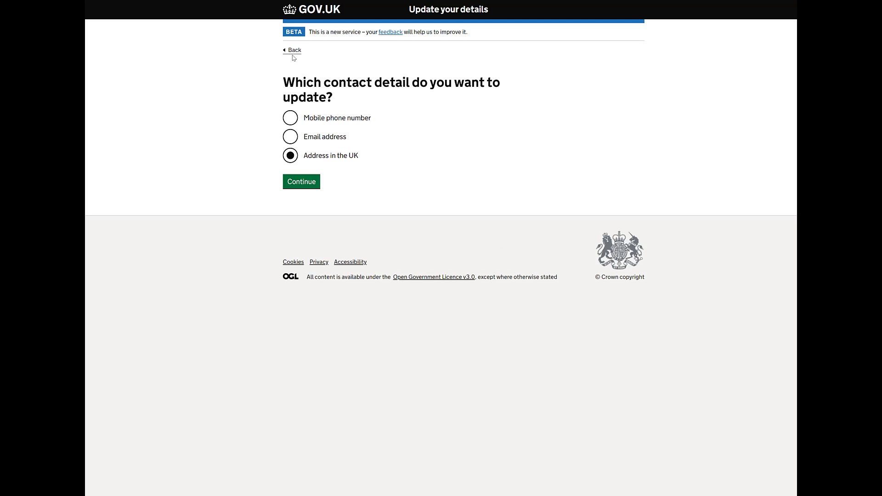
{"action": "left_click", "coordinate": [293, 52]}
{"action": "scroll", "coordinate": [369, 168], "scroll_direction": "down", "scroll_amount": 5}
{"action": "left_click", "coordinate": [308, 381]}
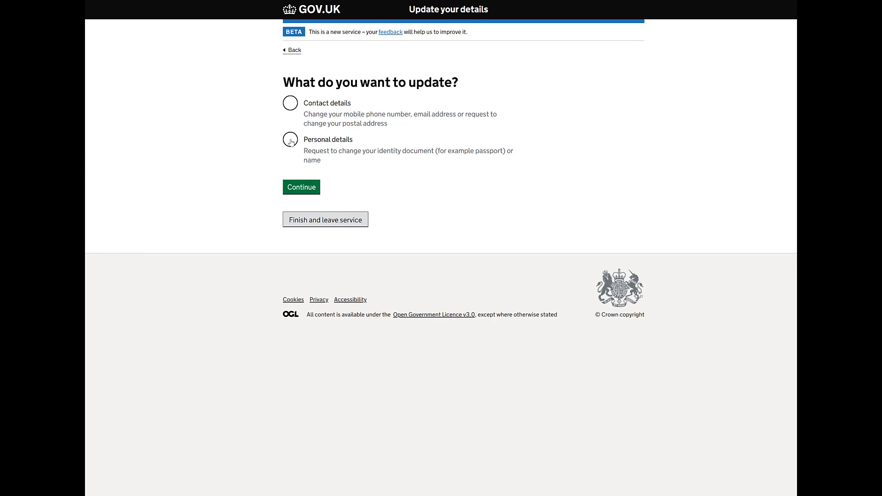
Step: Choose Personal details and select Identity document as the detail to update
{"action": "left_click", "coordinate": [291, 141]}
{"action": "left_click", "coordinate": [302, 188]}
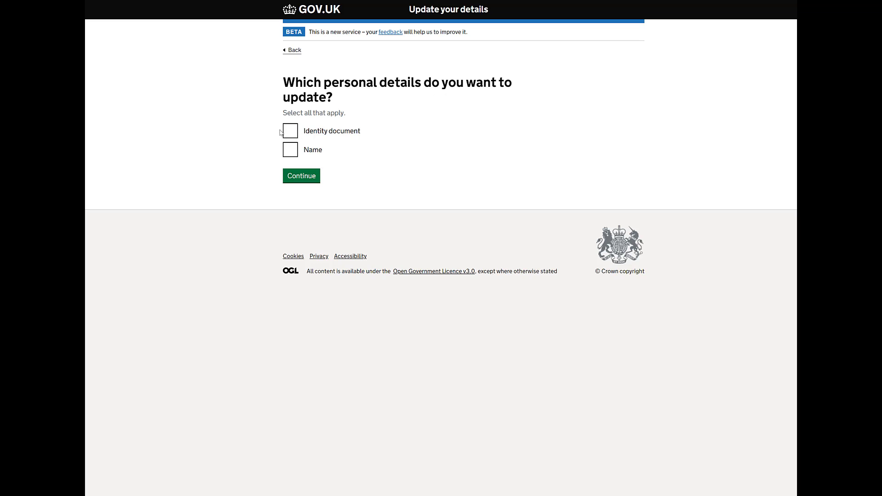
{"action": "left_click", "coordinate": [297, 132]}
{"action": "left_click", "coordinate": [299, 176]}
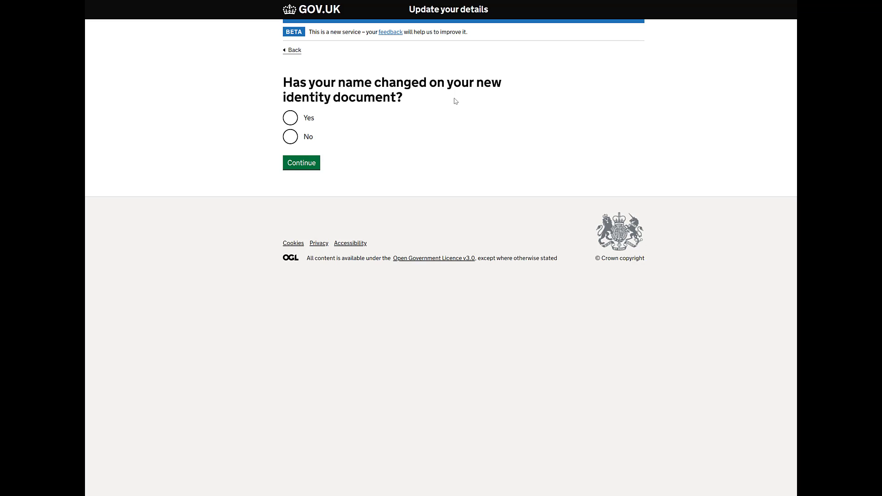
Step: Answer Yes to the name change question, go back and resubmit the Identity document choice
{"action": "left_click", "coordinate": [291, 119]}
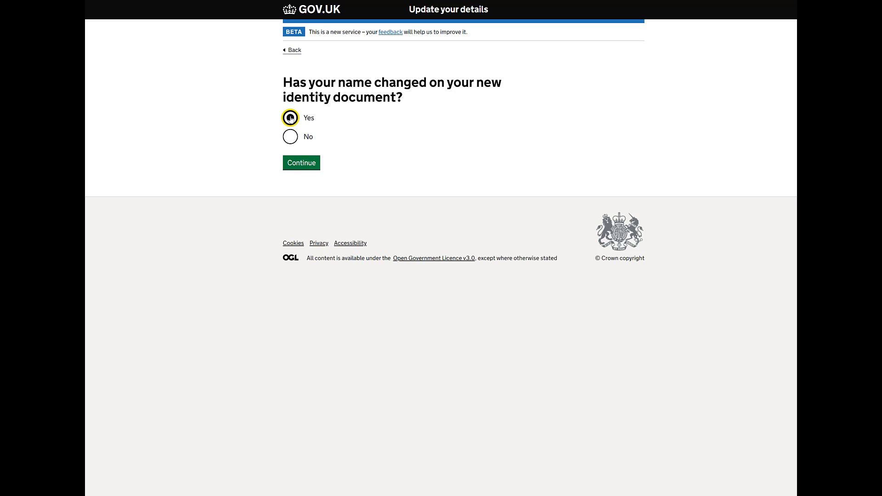
{"action": "left_click", "coordinate": [298, 169]}
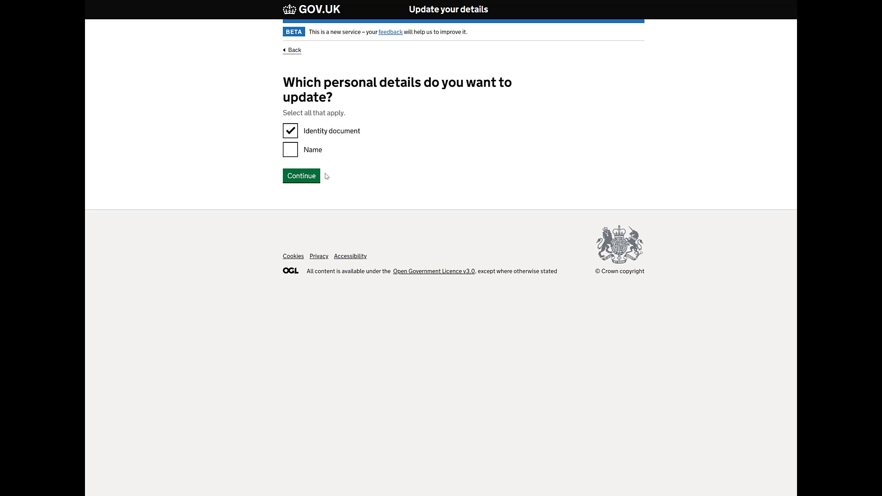
{"action": "left_click", "coordinate": [311, 176]}
{"action": "left_click", "coordinate": [293, 118]}
{"action": "left_click", "coordinate": [306, 157]}
{"action": "left_click", "coordinate": [298, 176]}
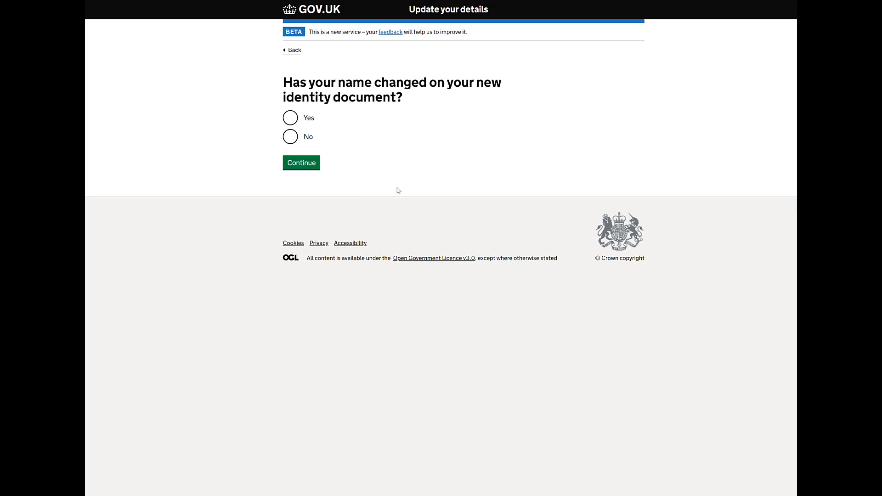
Step: Answer No to the name change question, review the requirements for an identity document update and continue
{"action": "left_click", "coordinate": [296, 139]}
{"action": "left_click", "coordinate": [305, 166]}
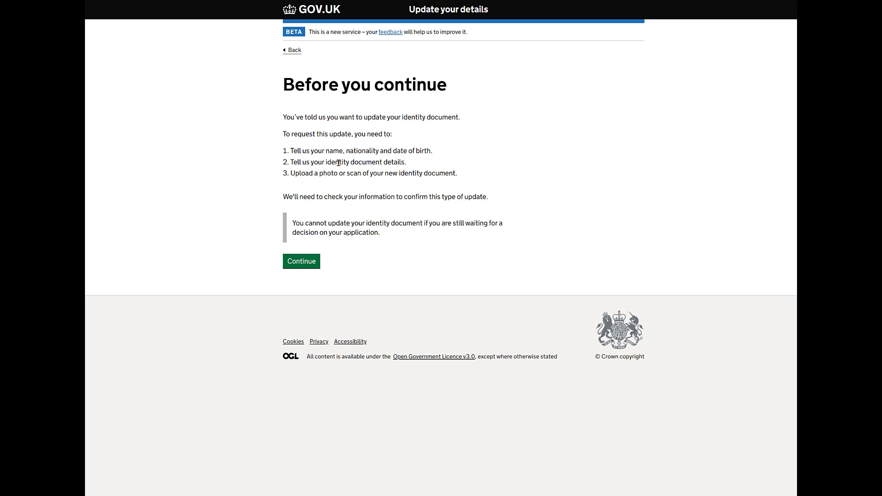
{"action": "left_click_drag", "start_coordinate": [326, 162], "coordinate": [410, 167]}
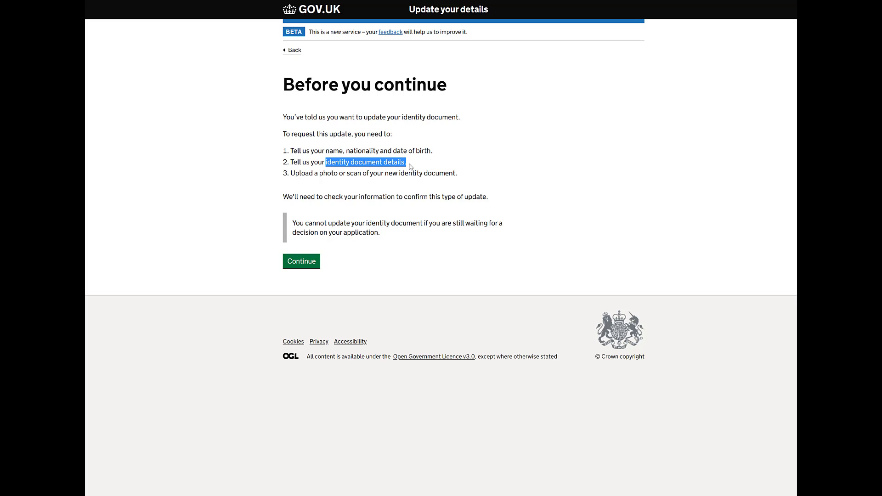
{"action": "left_click", "coordinate": [383, 174]}
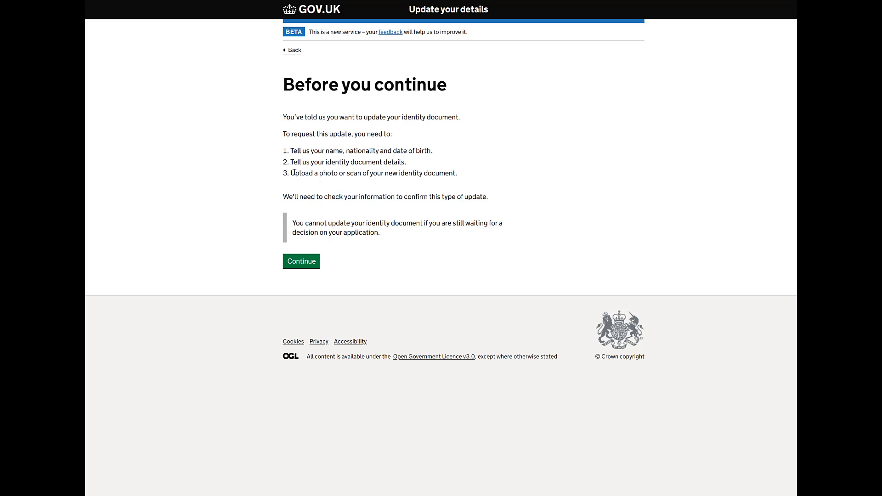
{"action": "left_click_drag", "start_coordinate": [295, 173], "coordinate": [388, 173]}
{"action": "left_click", "coordinate": [433, 175]}
{"action": "left_click", "coordinate": [315, 266]}
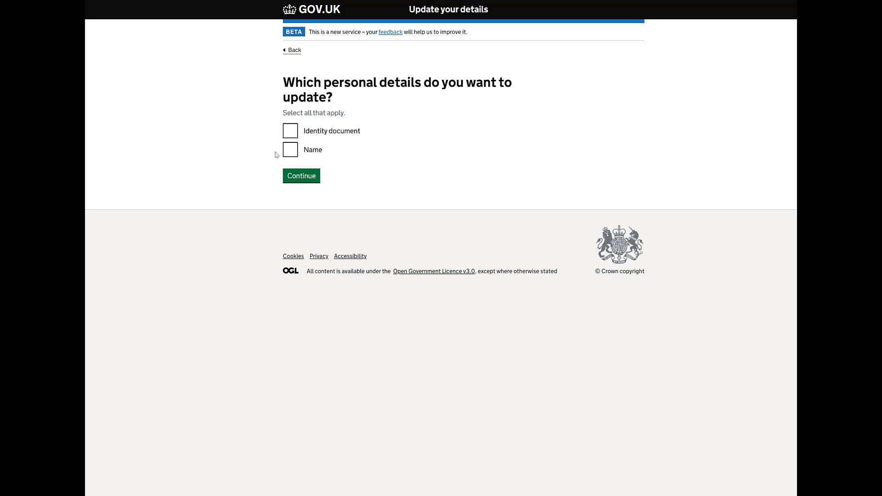
Step: Select Name as the personal detail to update and open the "Change of personal details: cover sheet and checklist" PDF
{"action": "left_click", "coordinate": [291, 149]}
{"action": "left_click", "coordinate": [301, 177]}
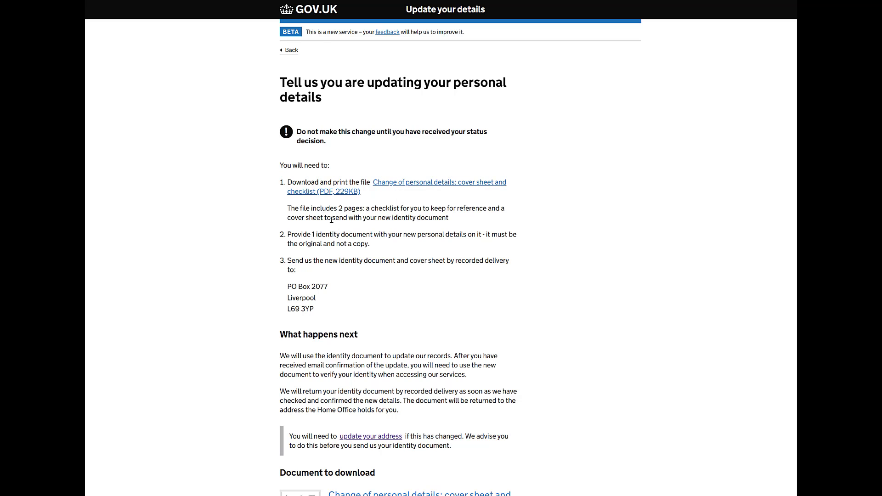
{"action": "scroll", "coordinate": [336, 224], "scroll_direction": "down", "scroll_amount": 1}
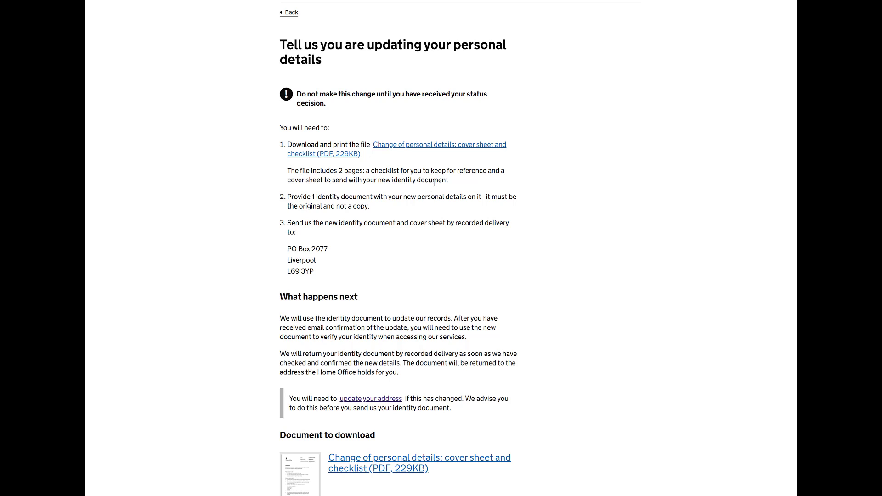
{"action": "left_click", "coordinate": [389, 146]}
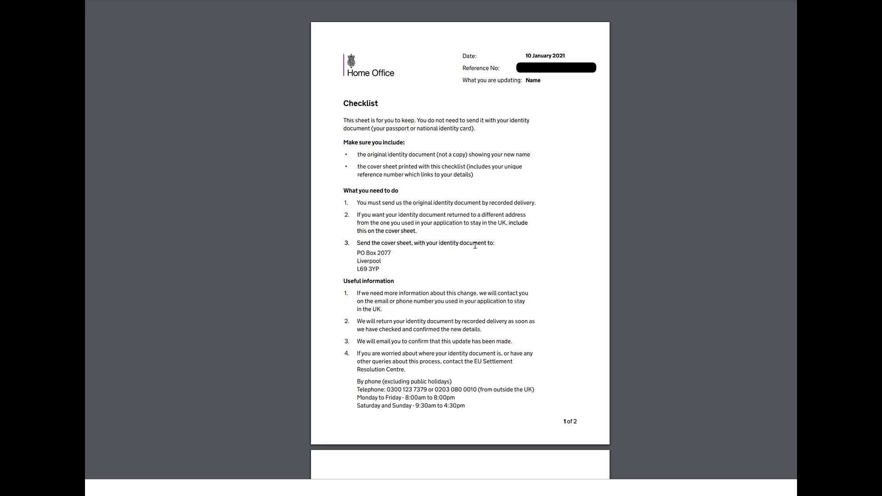
Step: Examine the checklist page, including the postal address for sending the cover sheet and identity document
{"action": "mouse_move", "coordinate": [376, 268]}
{"action": "left_mouse_down"}
{"action": "mouse_move", "coordinate": [355, 253]}
{"action": "mouse_move", "coordinate": [385, 269]}
{"action": "left_mouse_up"}
{"action": "left_click", "coordinate": [355, 253]}
{"action": "left_click", "coordinate": [384, 270]}
{"action": "left_click_drag", "start_coordinate": [364, 275], "coordinate": [397, 278]}
{"action": "left_click", "coordinate": [399, 283]}
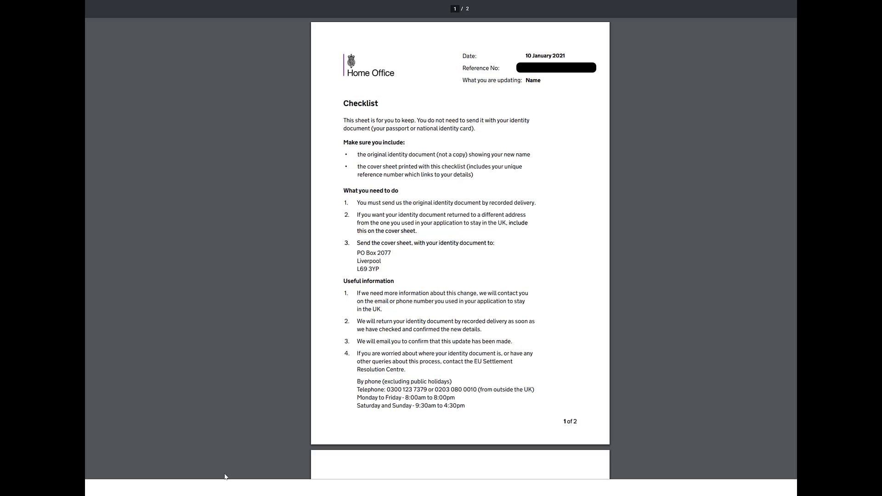
Step: Examine the cover sheet page's note about the one-time return address
{"action": "scroll", "coordinate": [591, 215], "scroll_direction": "down", "scroll_amount": 8}
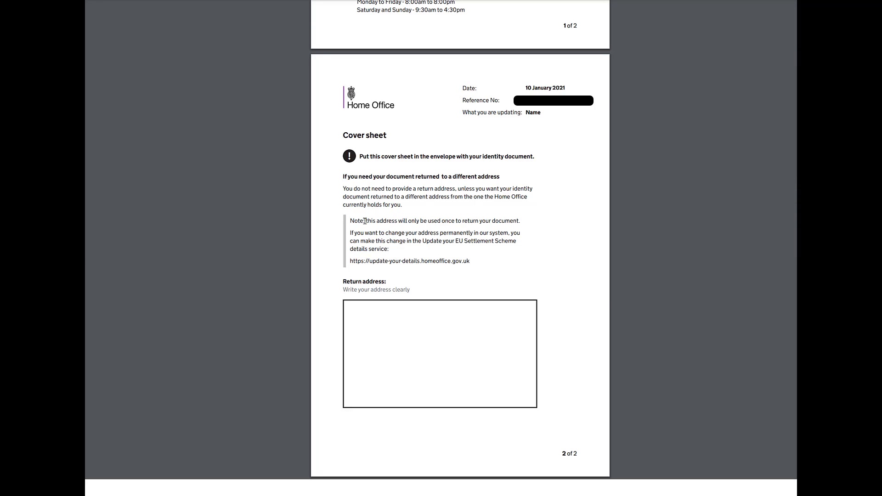
{"action": "left_click_drag", "start_coordinate": [364, 221], "coordinate": [519, 221]}
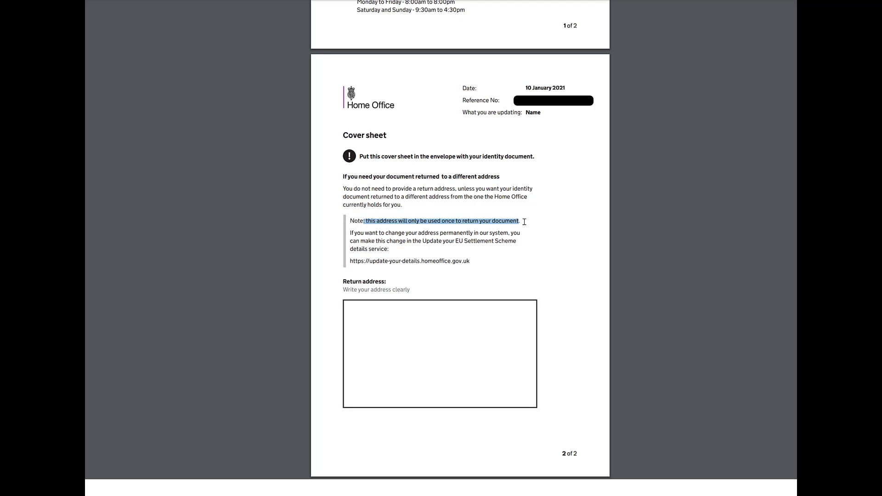
{"action": "left_click", "coordinate": [367, 235]}
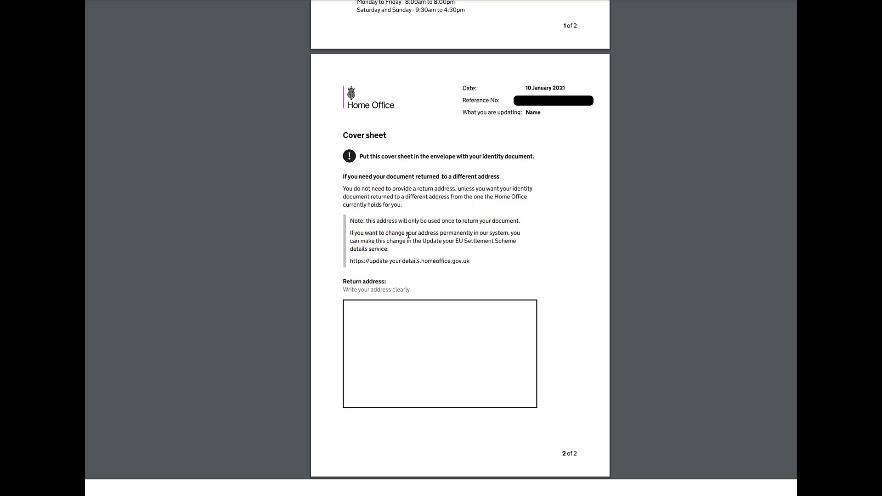